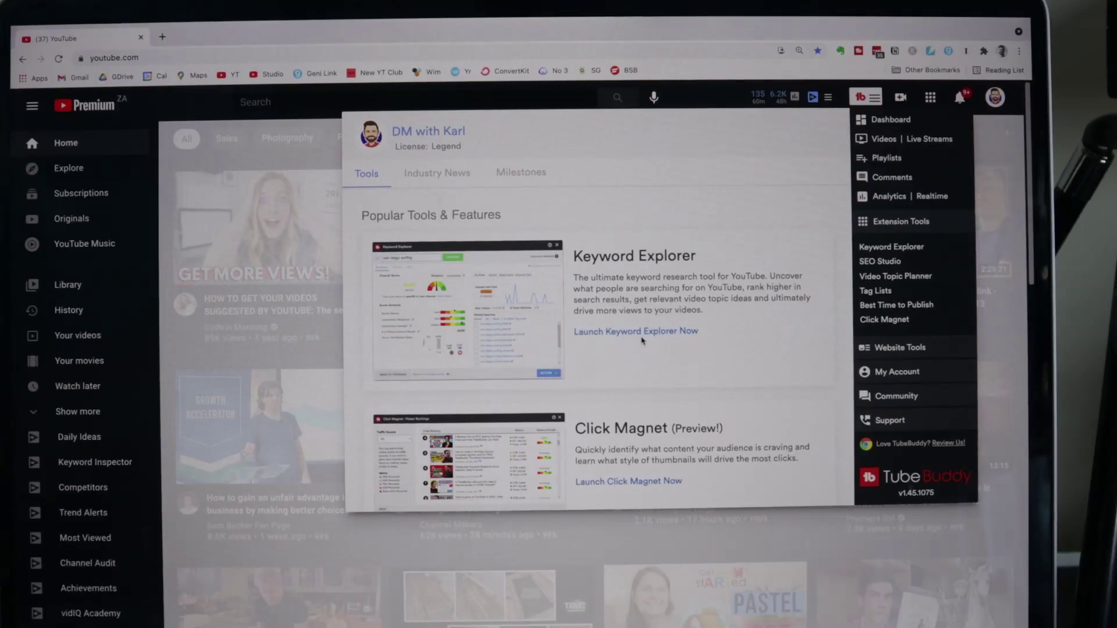
Step: Sign in to the TubeBuddy website using the Google account
click(642, 336)
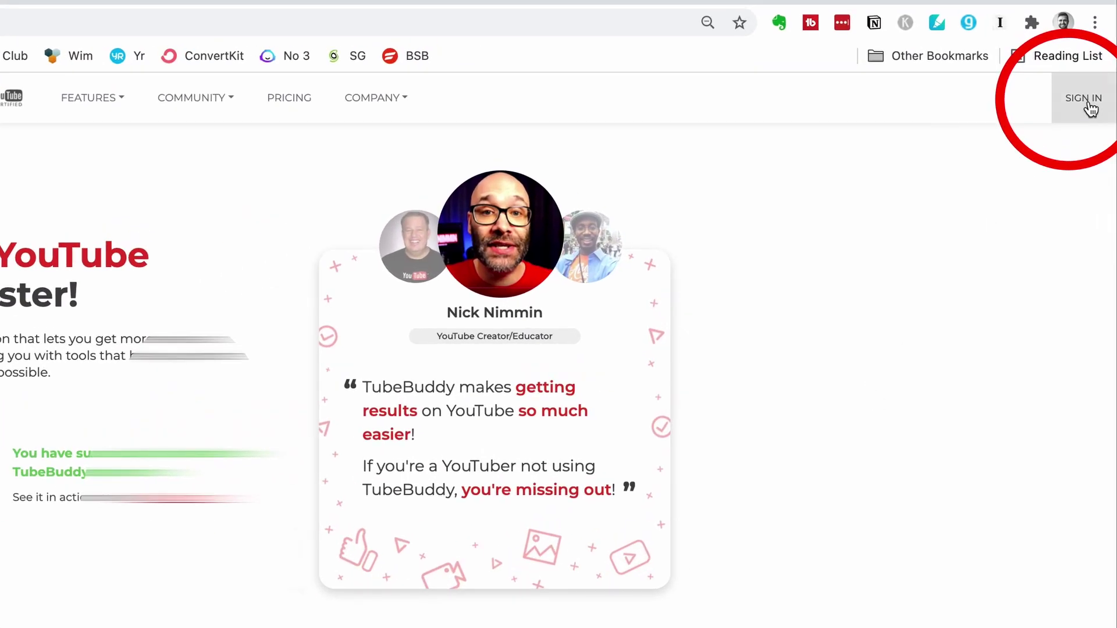
click(1081, 105)
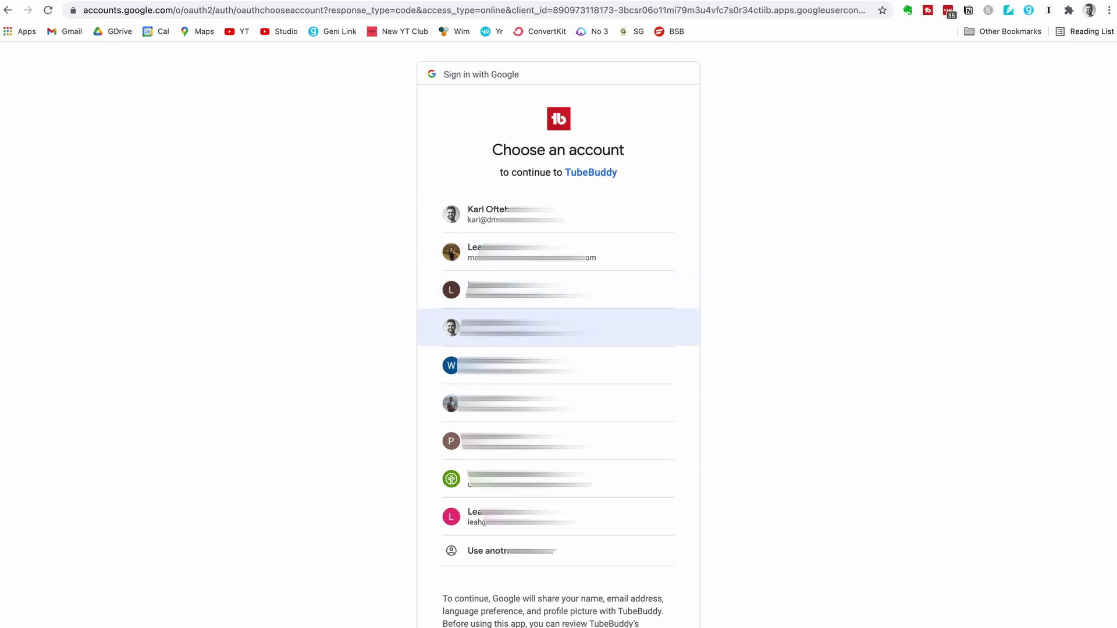
click(524, 328)
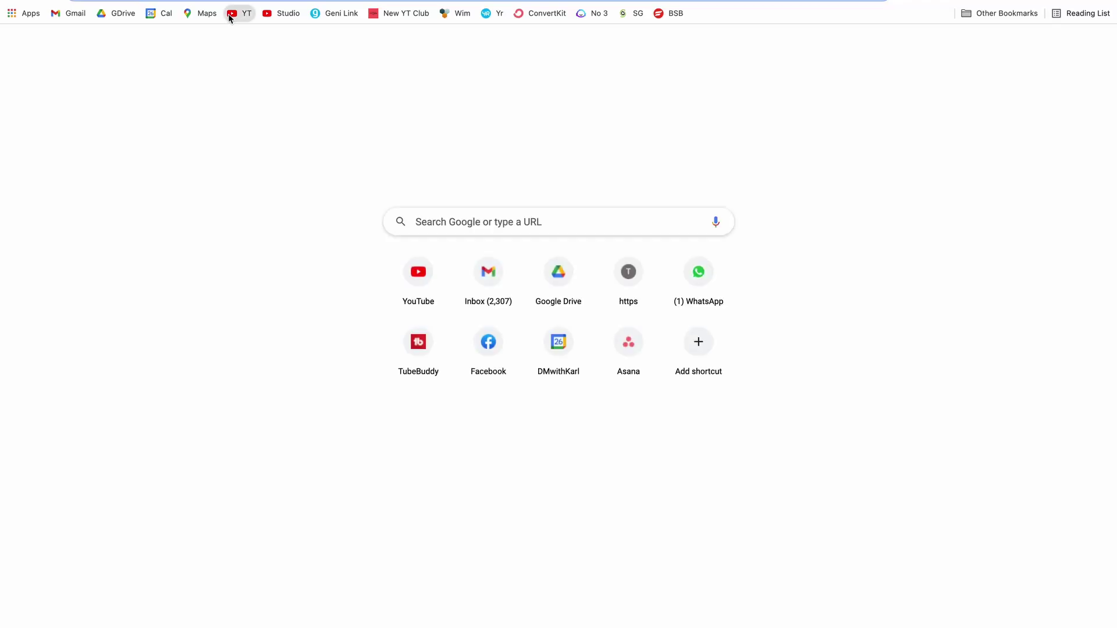
Step: Find the Chrome Web Store and open the TubeBuddy extension's listing
click(459, 222)
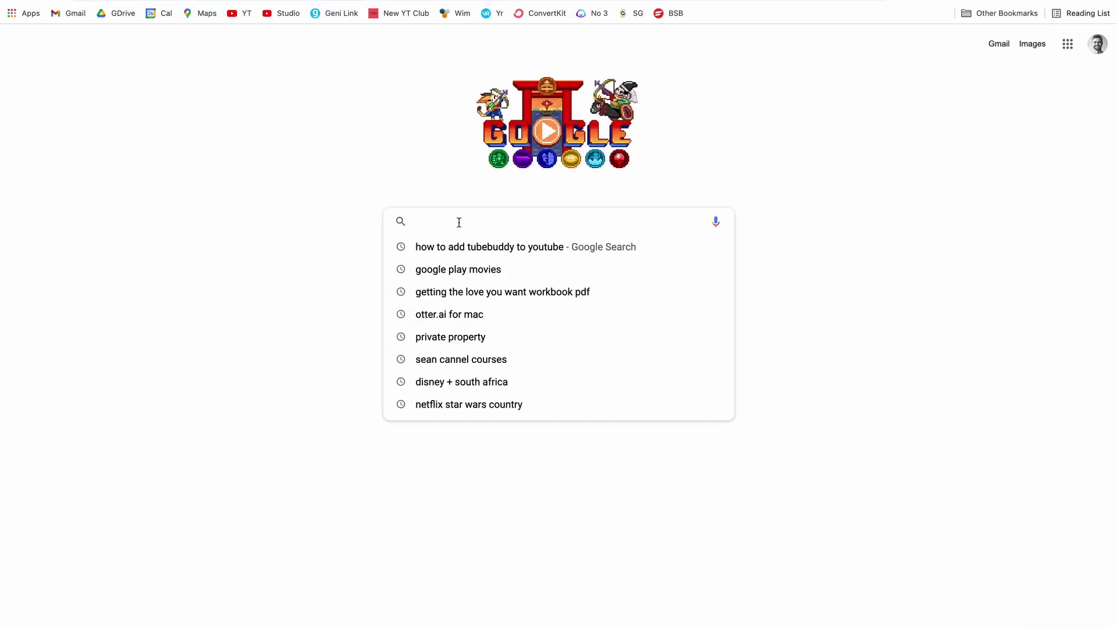
text(chrome)
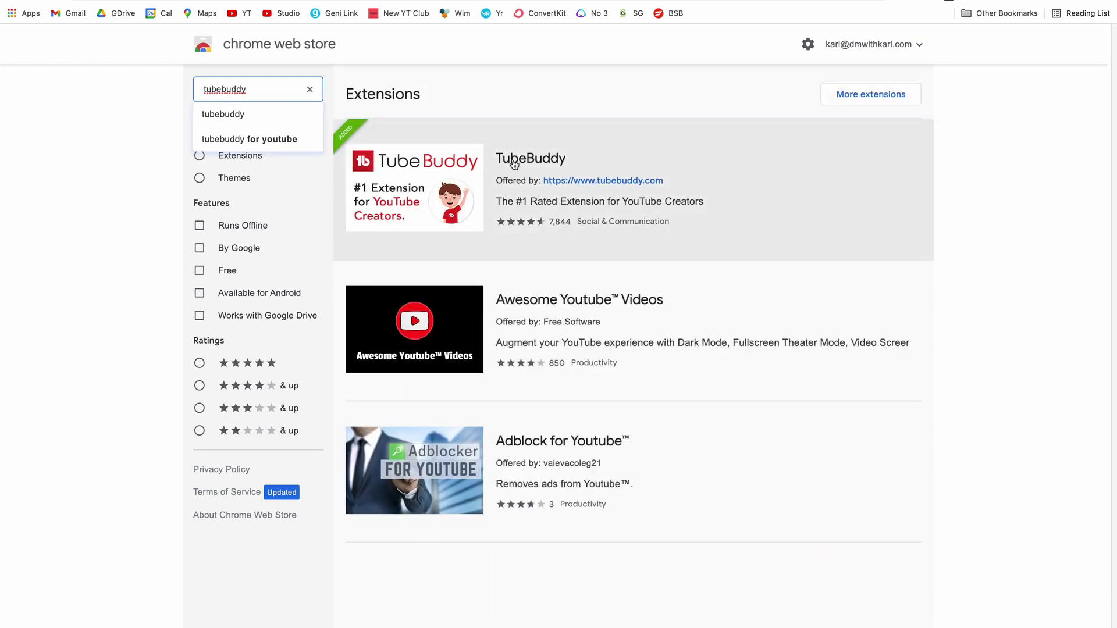
click(515, 164)
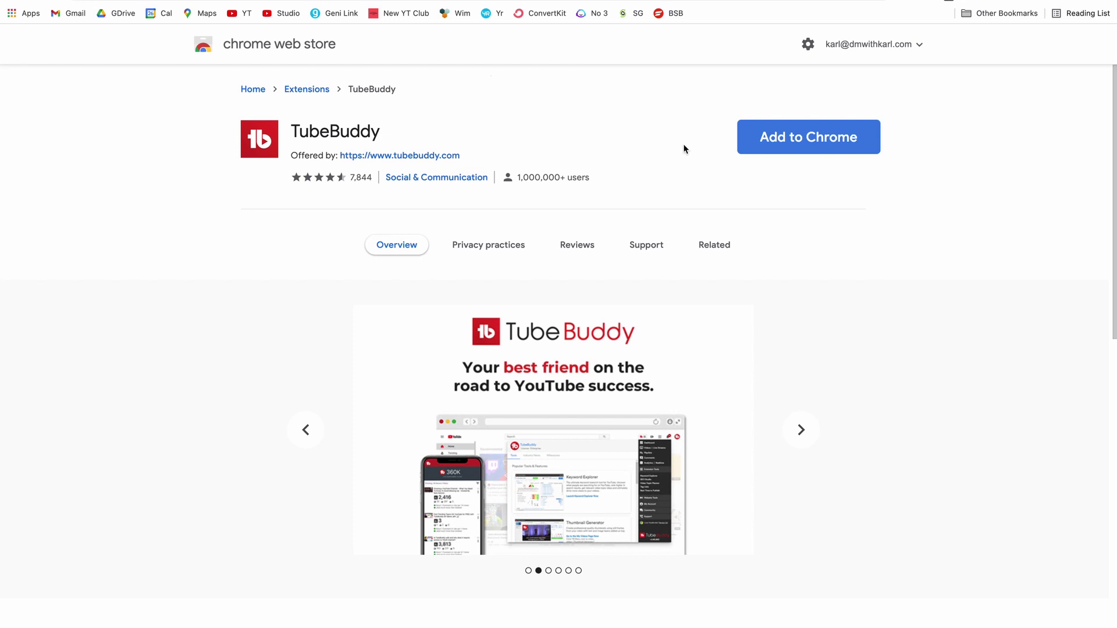
Step: Restore the browser toolbar and scroll through the TubeBuddy Tools list, then close the panel
key(super+shift+f)
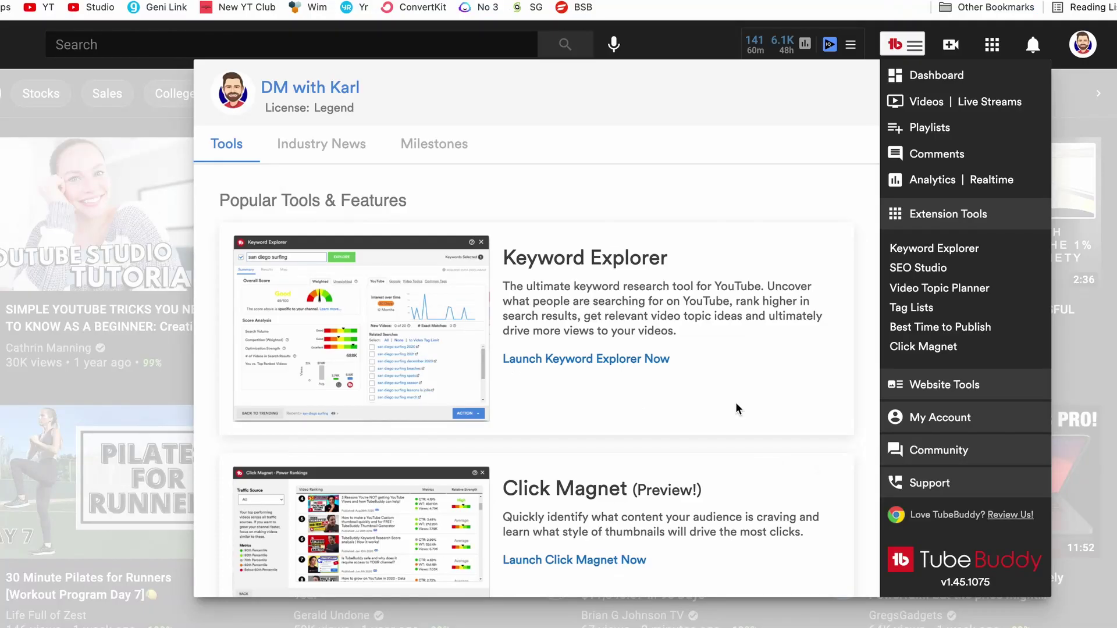
scroll(736, 403, down, 4)
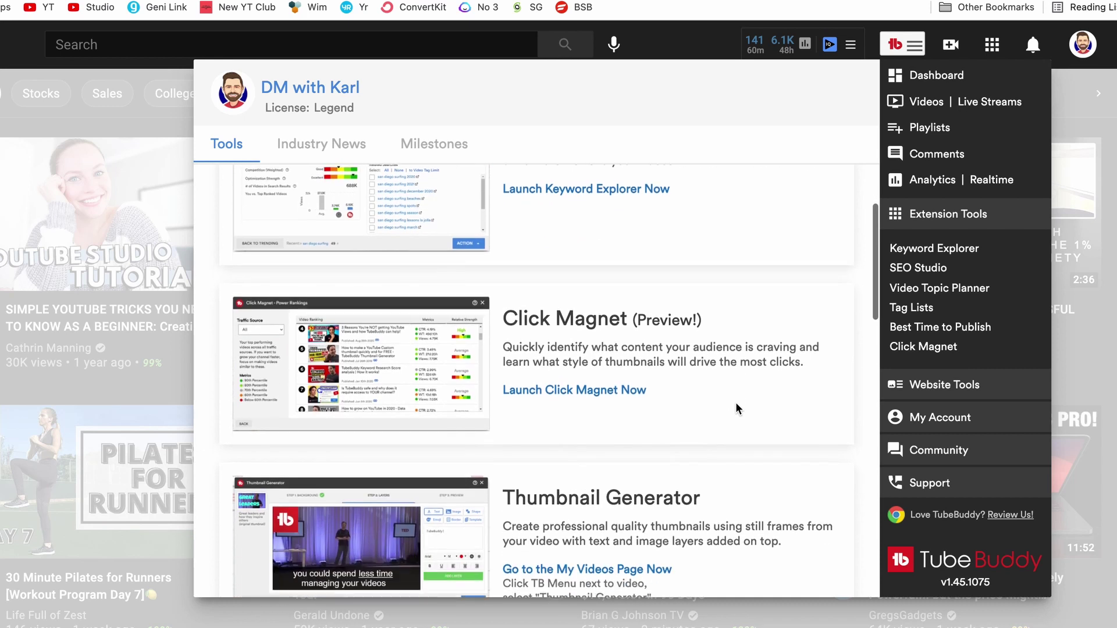
scroll(736, 403, up, 1)
scroll(735, 402, down, 5)
scroll(735, 403, down, 1)
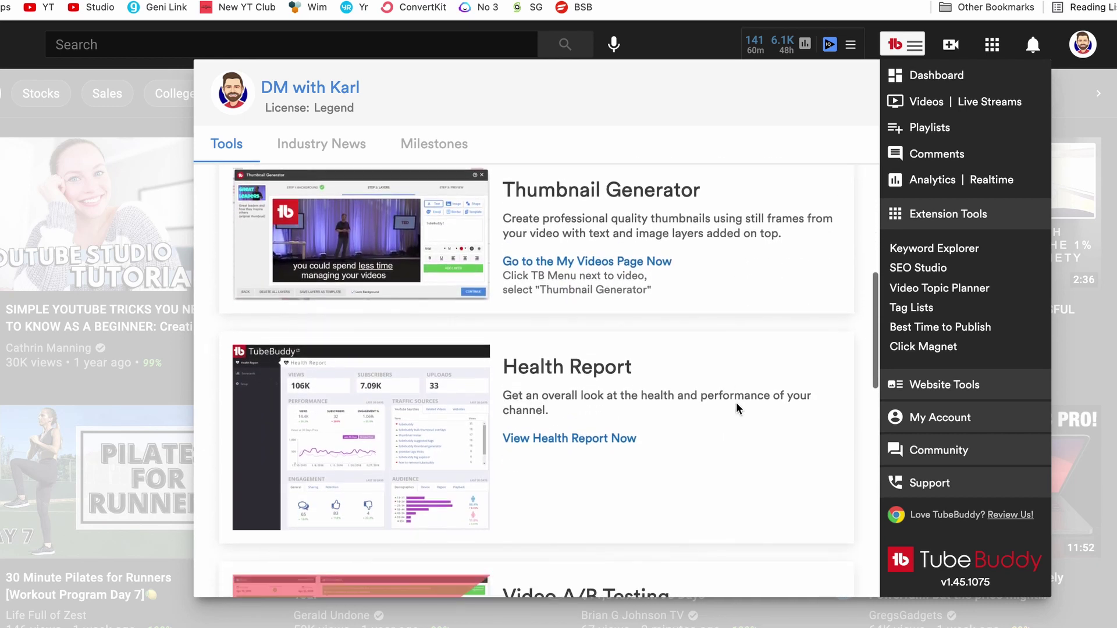
scroll(735, 402, down, 6)
scroll(736, 403, down, 3)
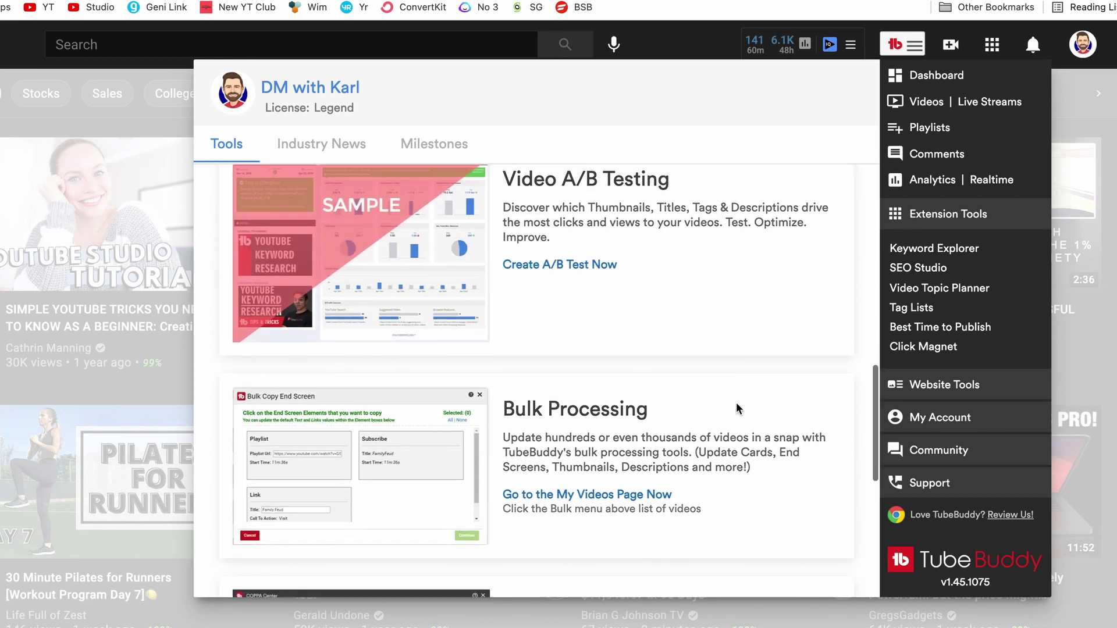
scroll(735, 403, down, 4)
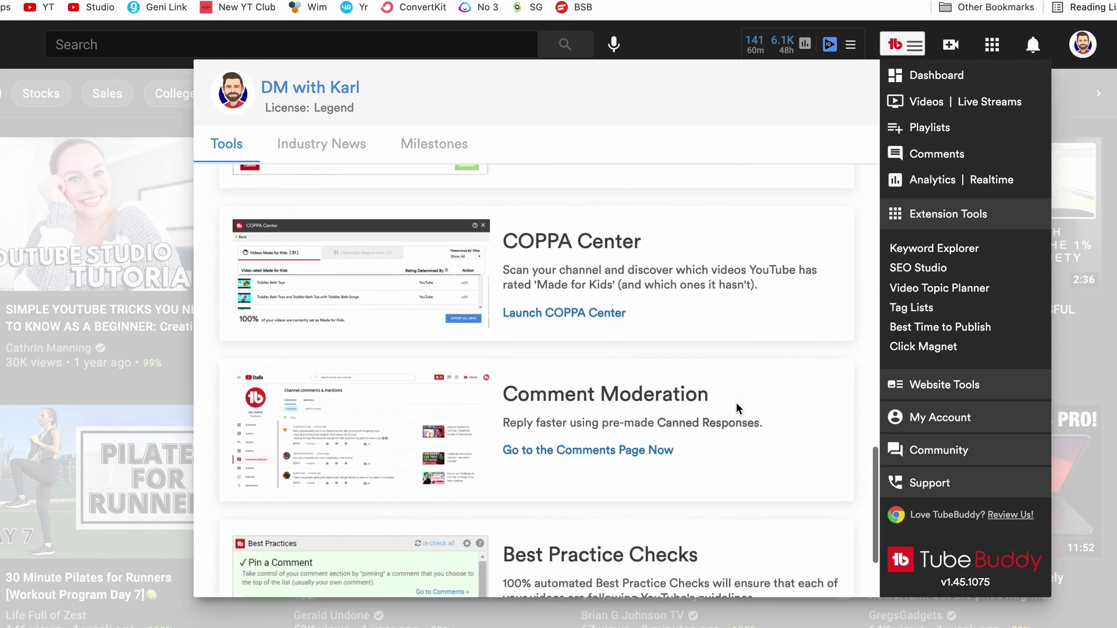
scroll(736, 403, down, 3)
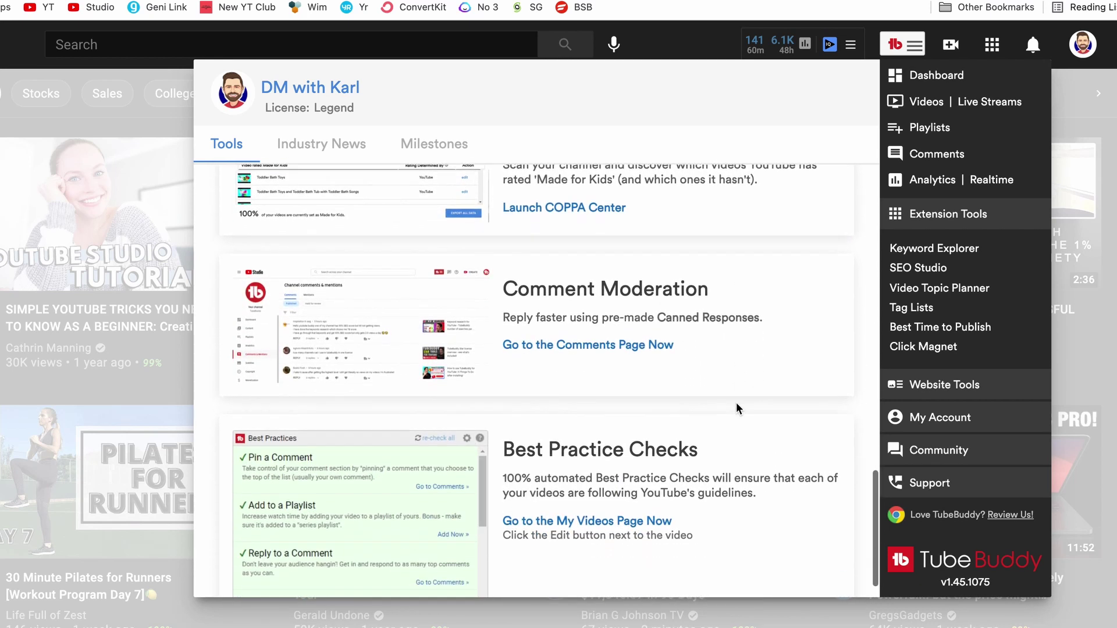
click(784, 60)
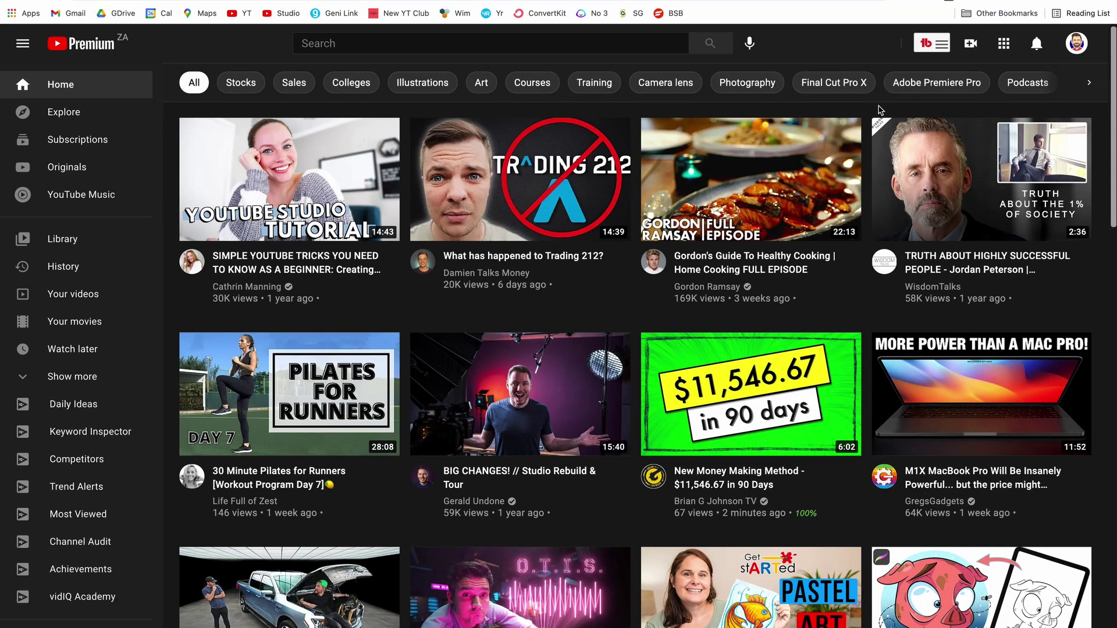
Step: Review the channel's upcoming milestones in the TubeBuddy panel, then close it
click(926, 46)
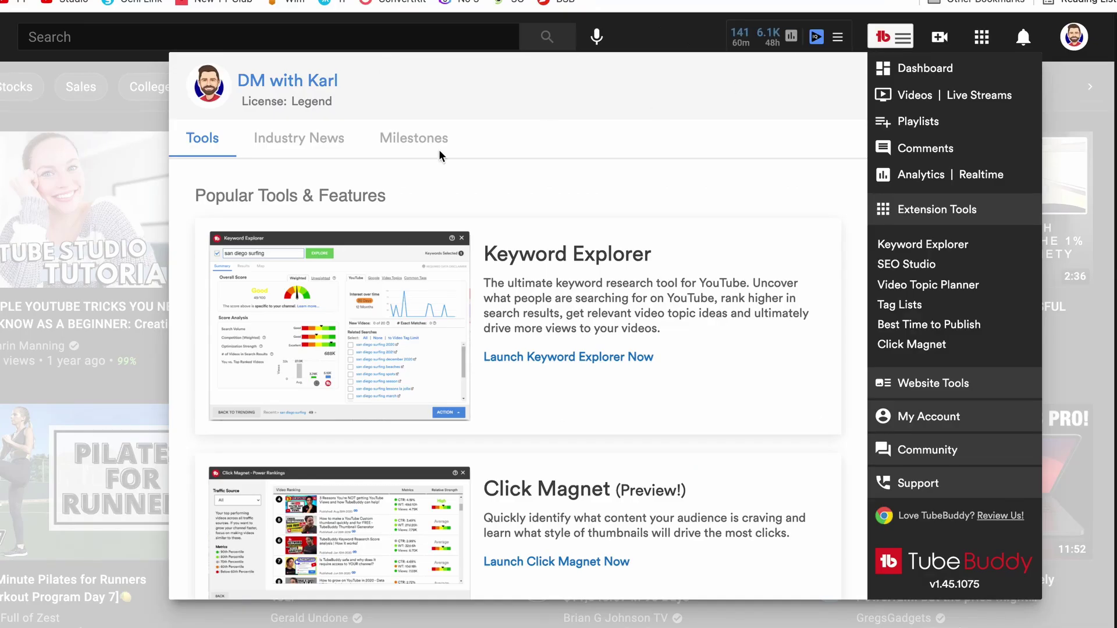
click(391, 139)
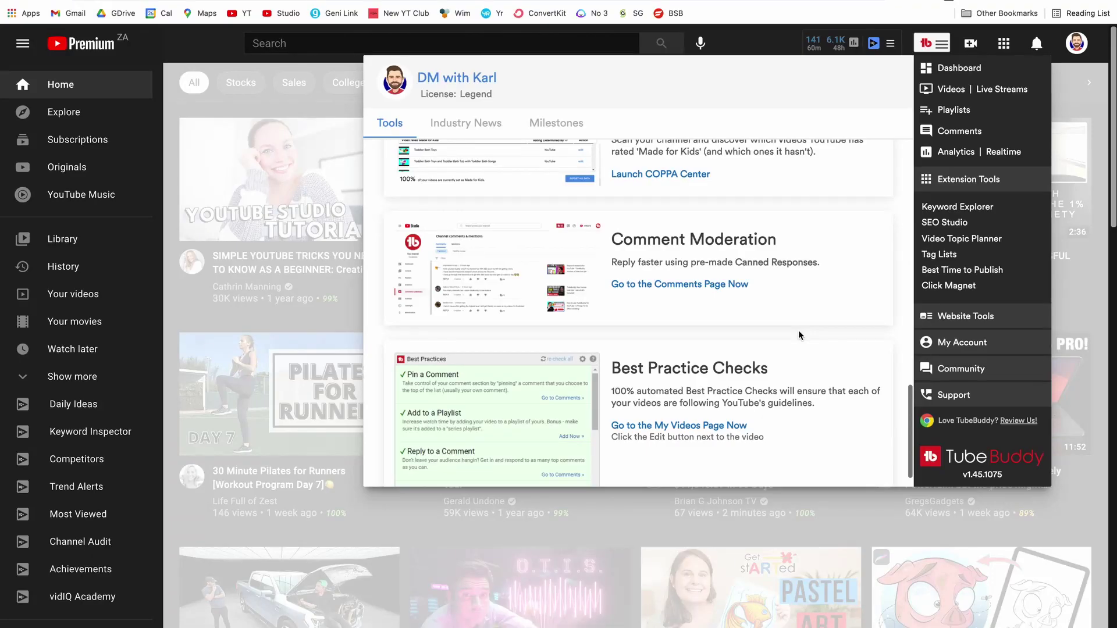
scroll(720, 401, down, 3)
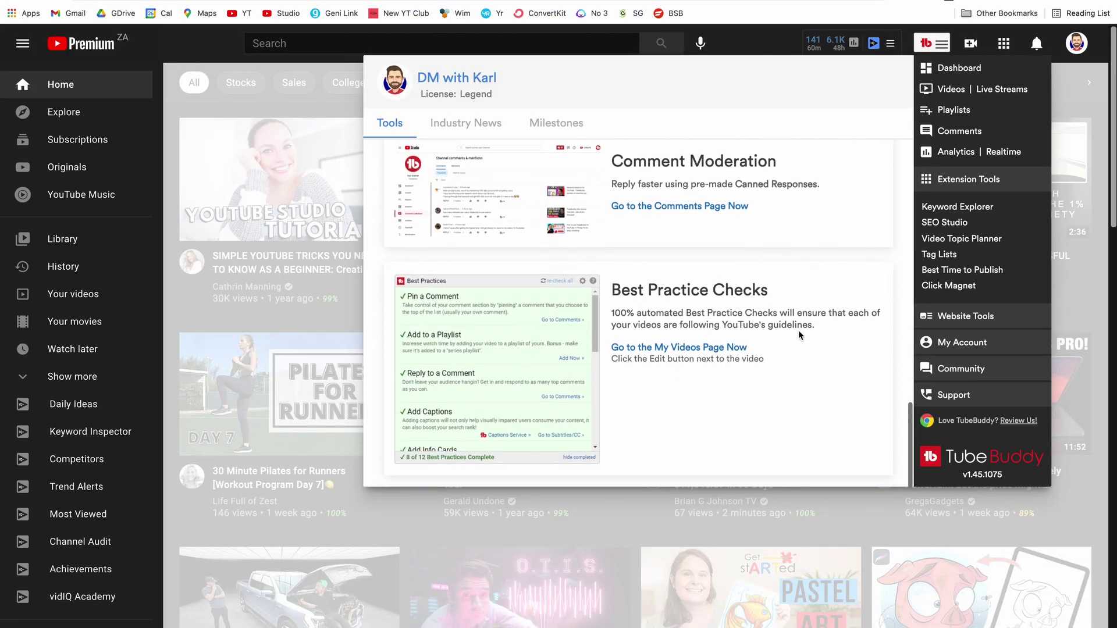
scroll(798, 330, down, 3)
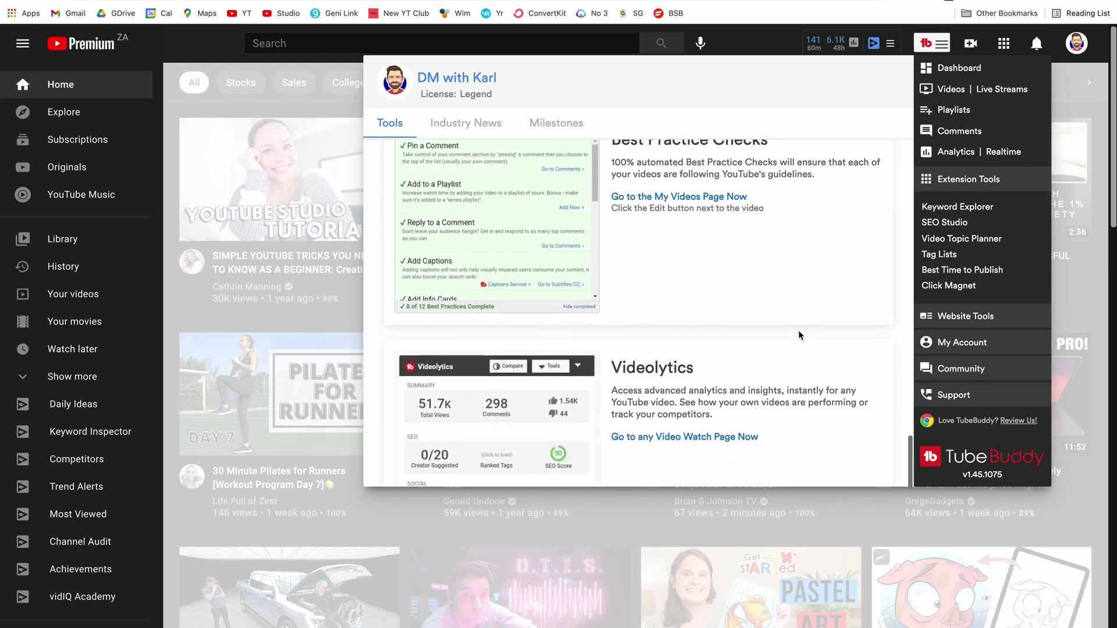
scroll(798, 330, down, 2)
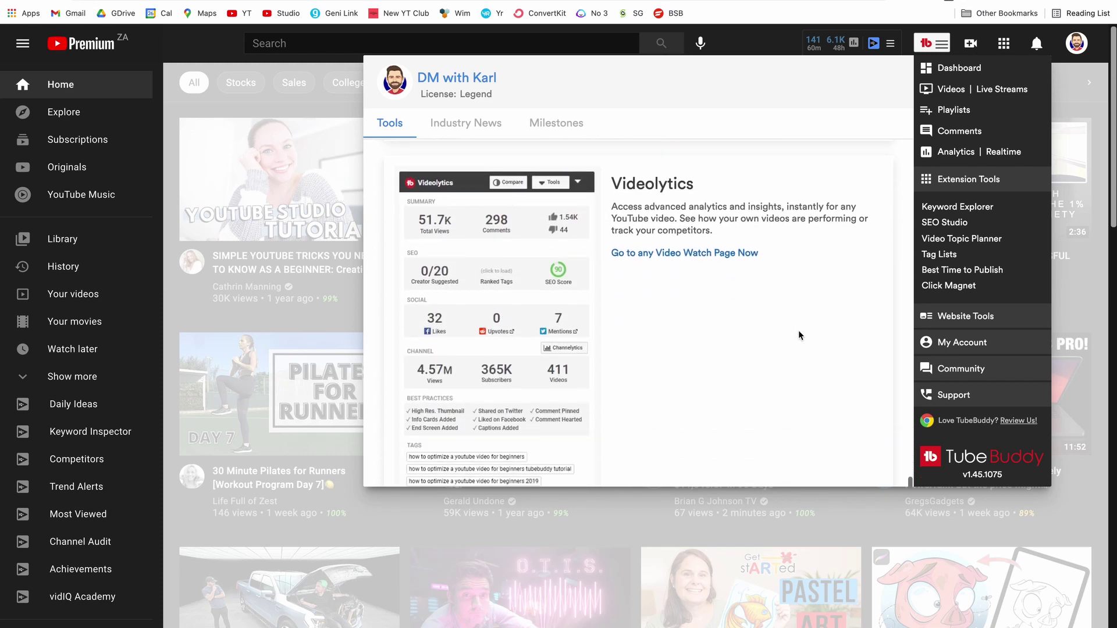
click(930, 46)
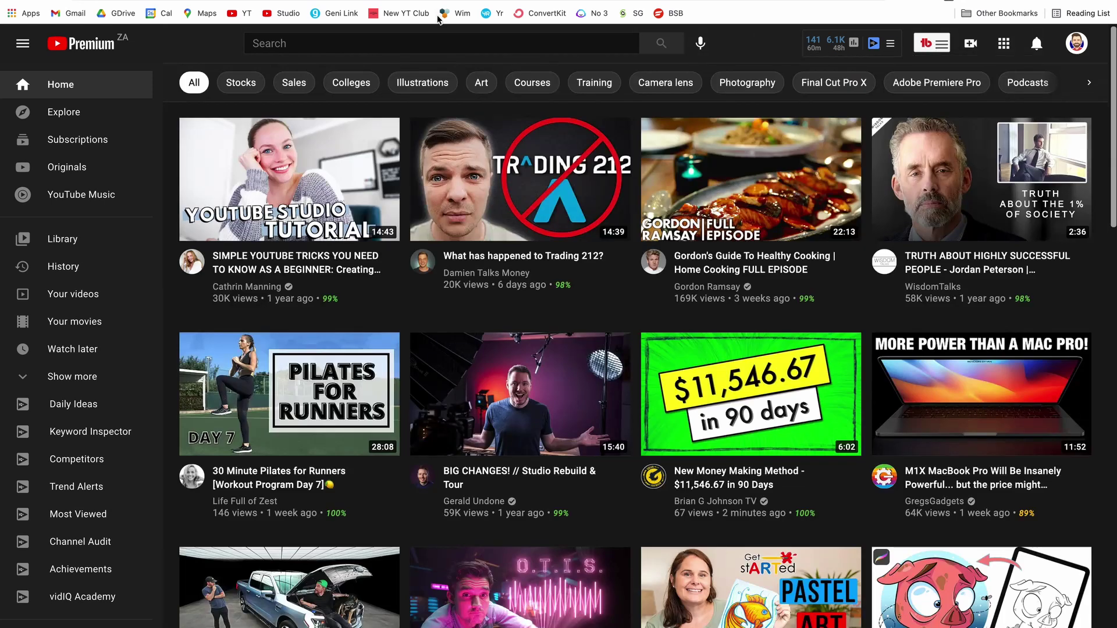
Step: Search YouTube for 'custom thumbnails' to get its Search Explorer score
click(389, 40)
text(cu)
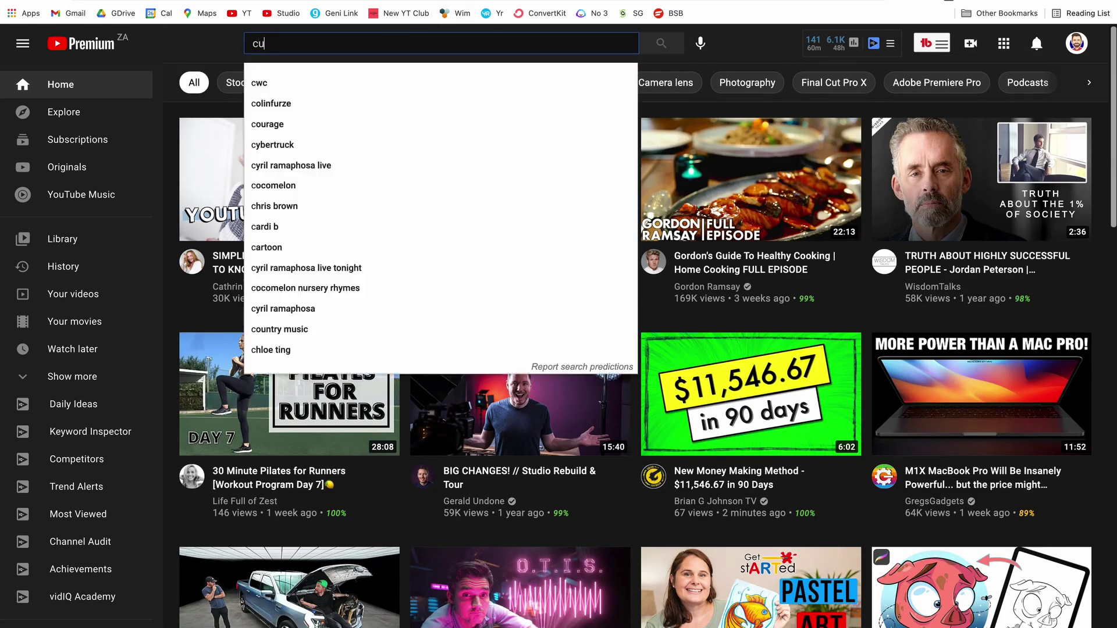
text(stom t)
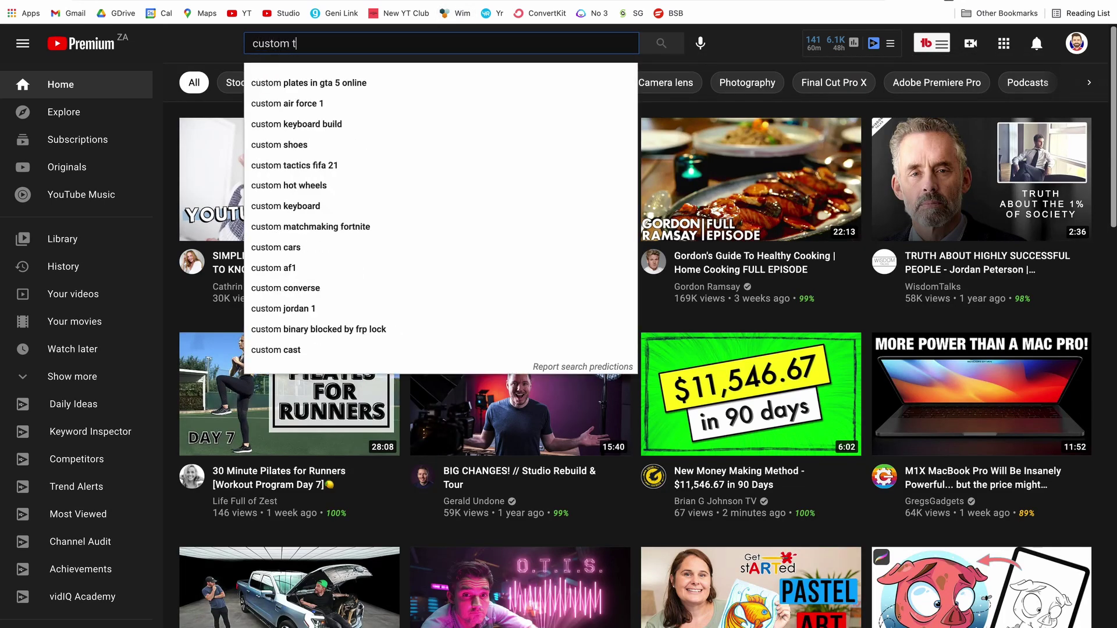
text(humbnails)
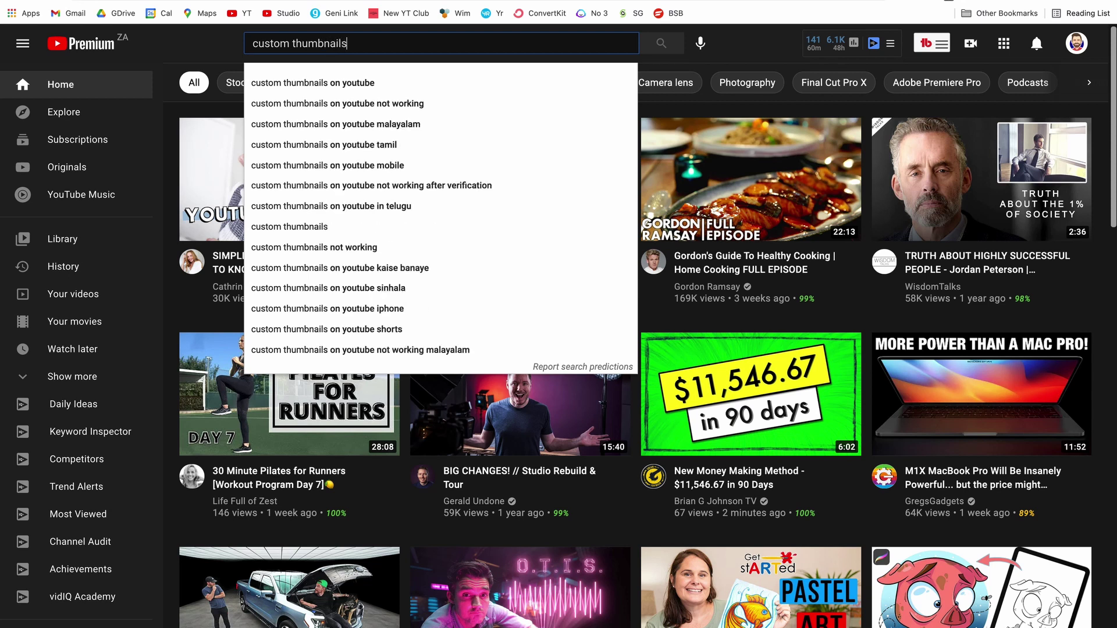
key(Return)
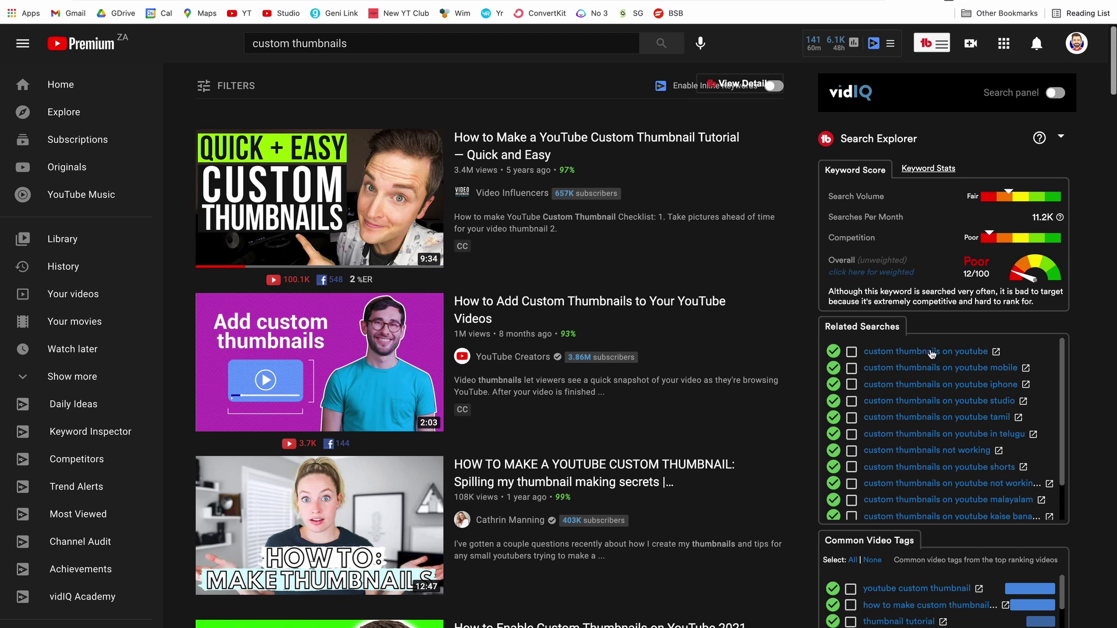
Step: Run the related search 'custom thumbnails on youtube' and select the query text
click(931, 352)
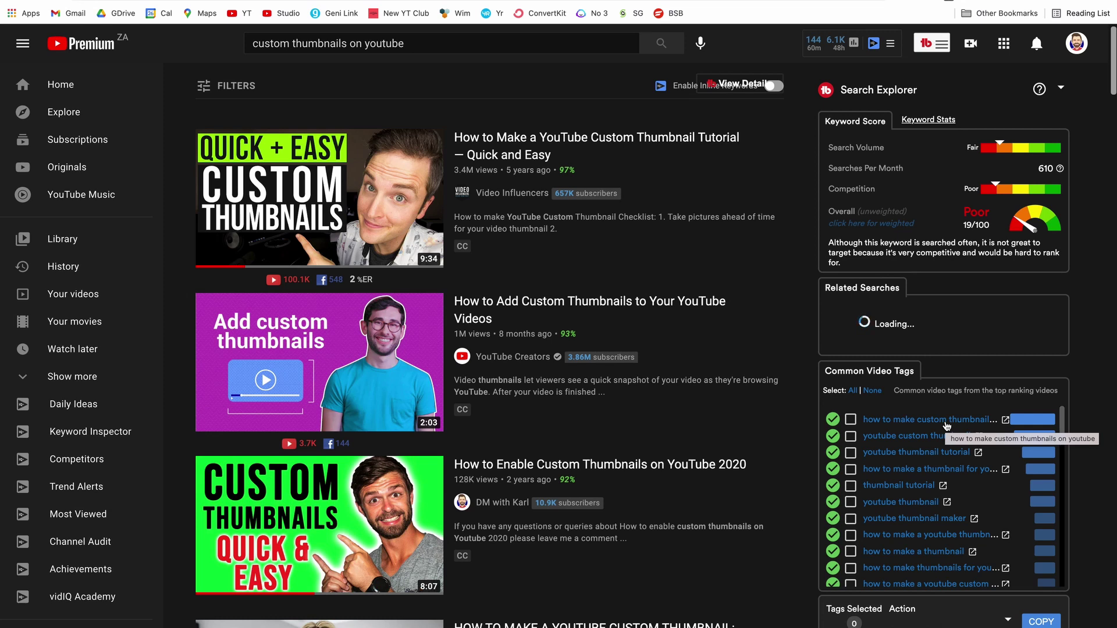
triple_click(251, 45)
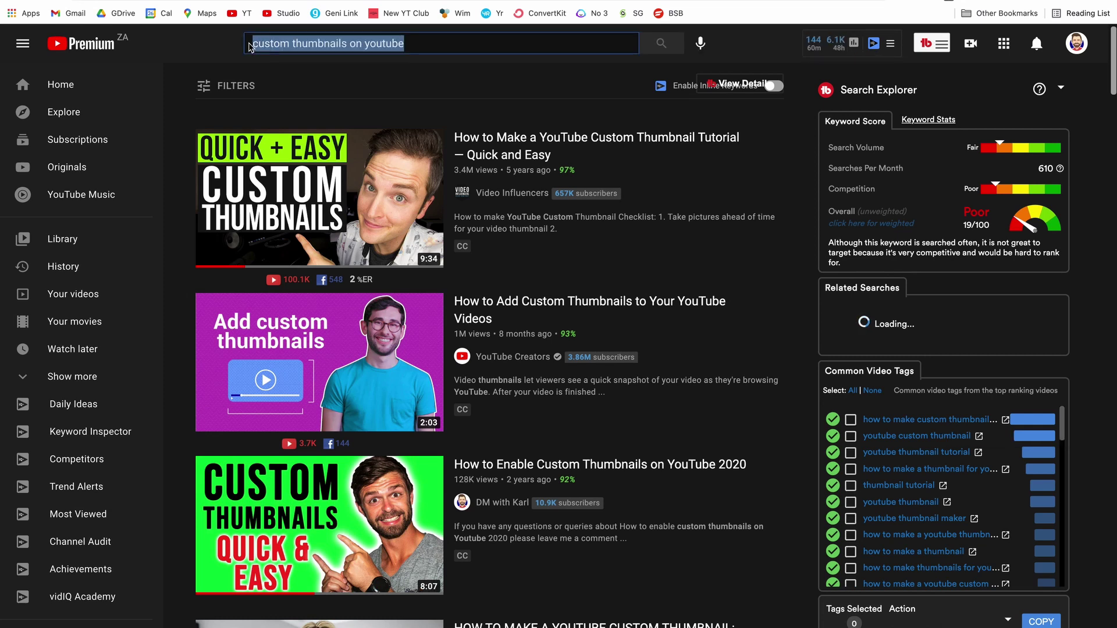
Step: Replace the query with 'how to upload custom thumbnails on YouTube mobile' and search it
text(how to upload custom thumbnails on YouTube mobile)
key(Return)
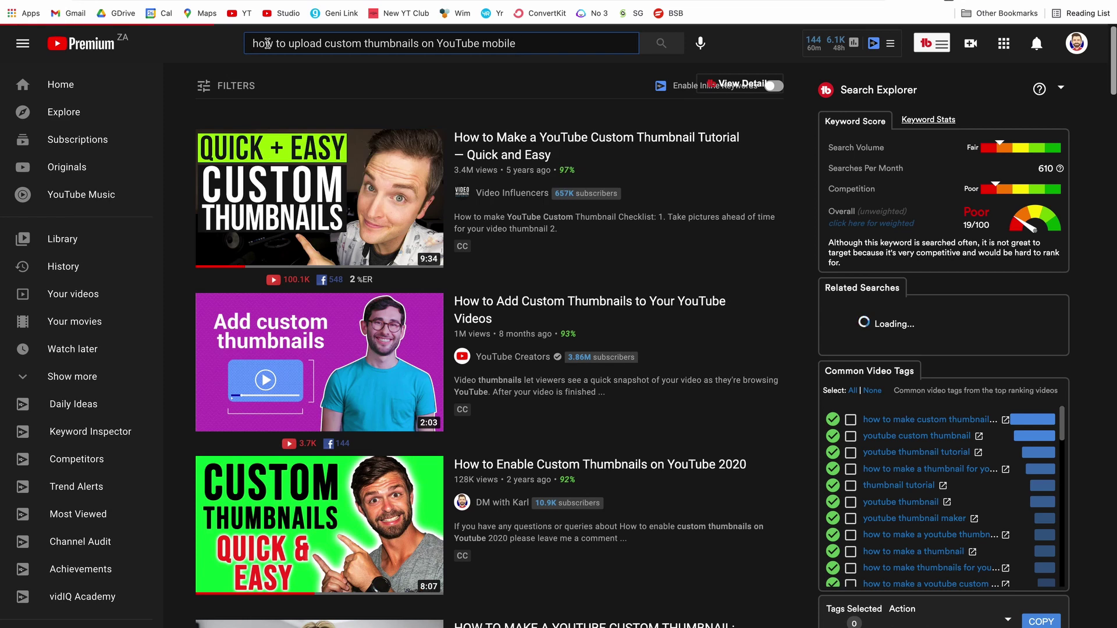